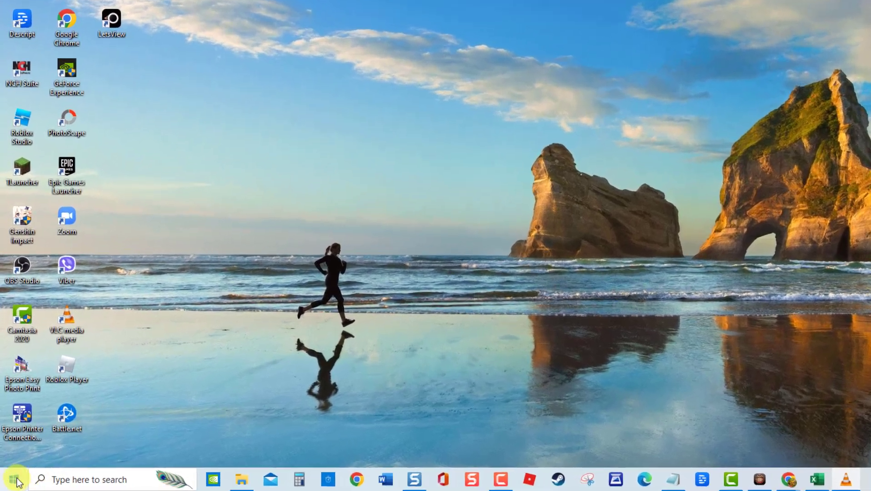
Go to Update & Security > Troubleshoot > Additional troubleshooters in Settings and expand Playing Audio
left_click(11, 482)
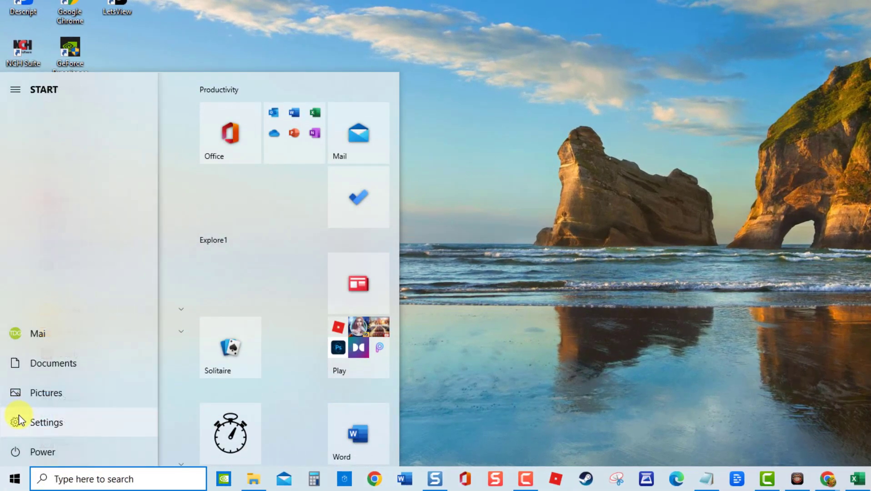
left_click(17, 418)
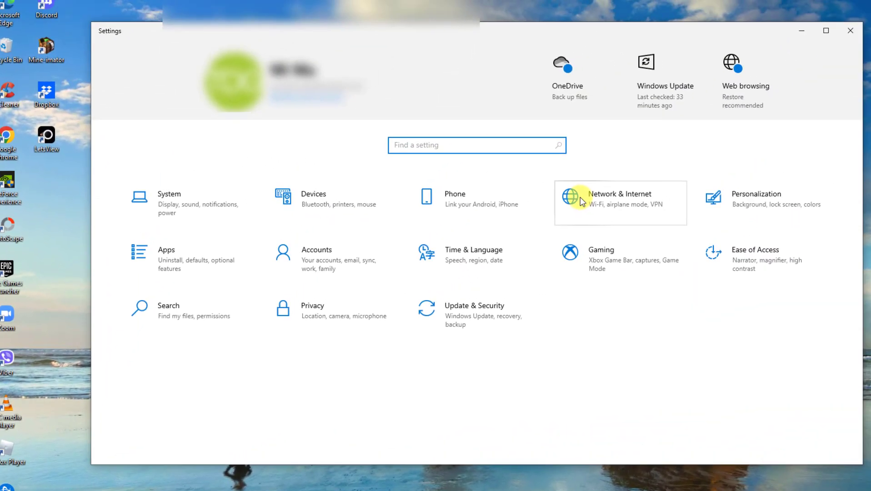
left_click(507, 319)
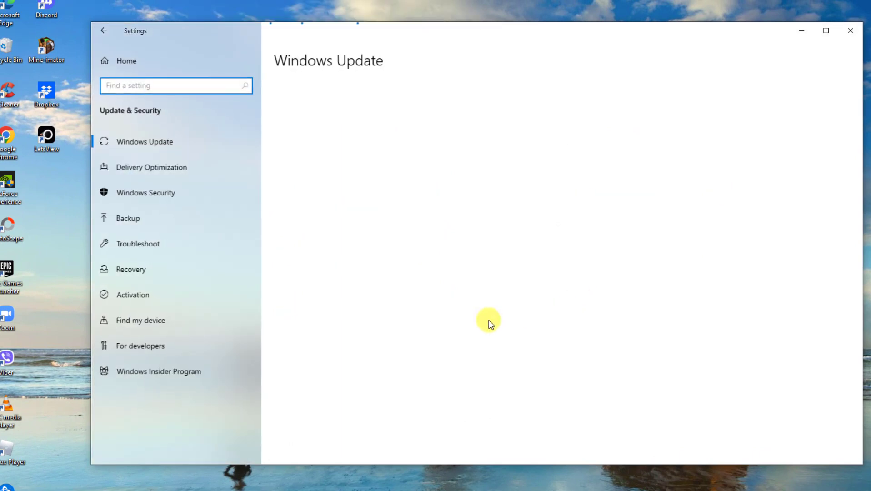
left_click(158, 245)
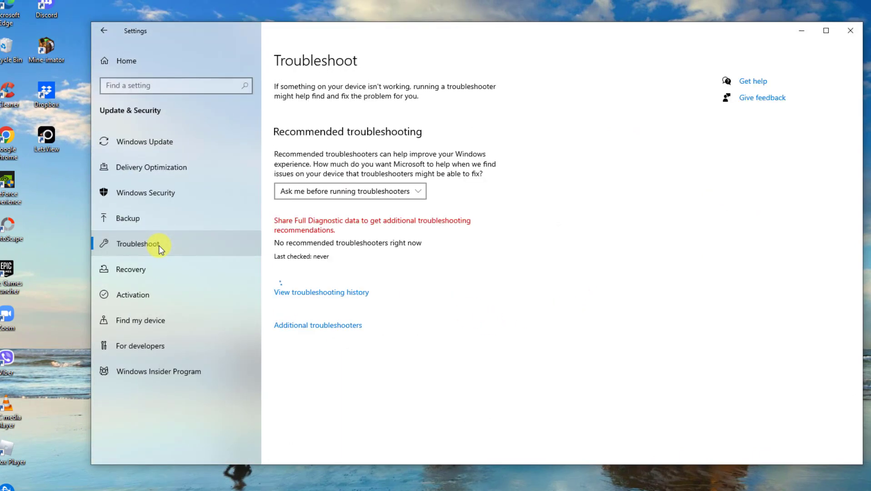
left_click(289, 325)
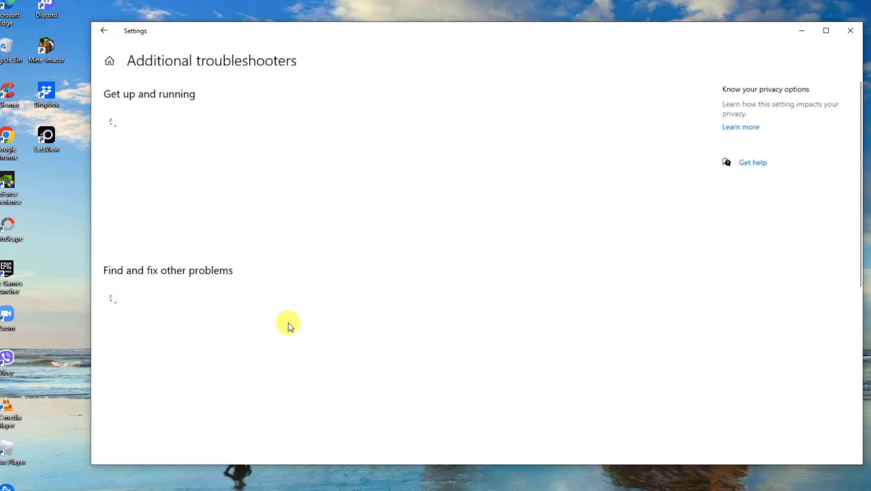
left_click(197, 172)
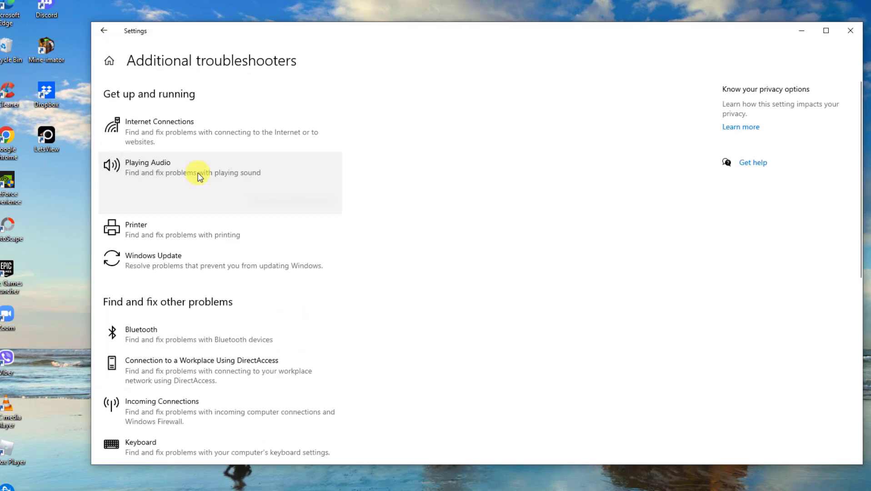
Run the Playing Audio troubleshooter on the Realtek speakers and review Audio Enhancements, then close everything
left_click(276, 200)
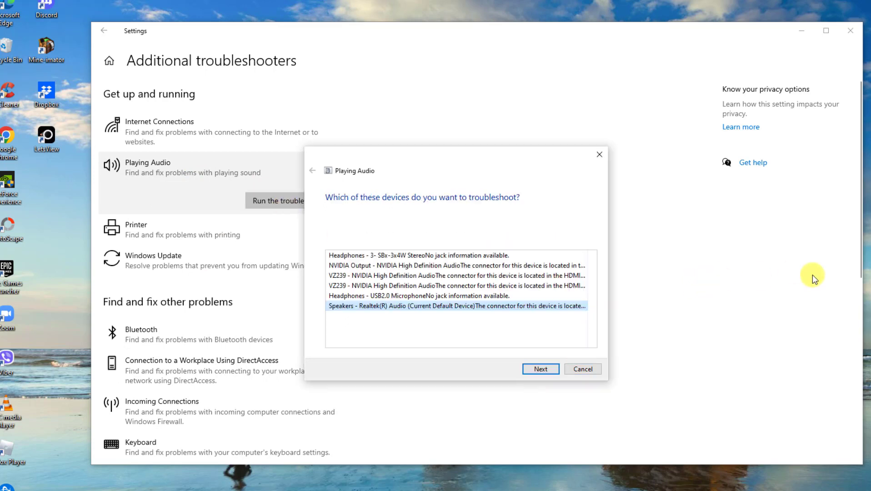
left_click(548, 369)
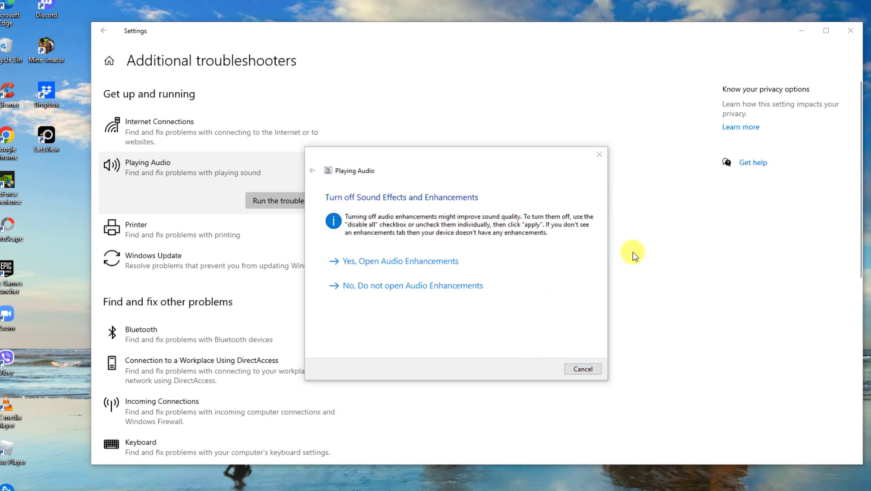
left_click(412, 261)
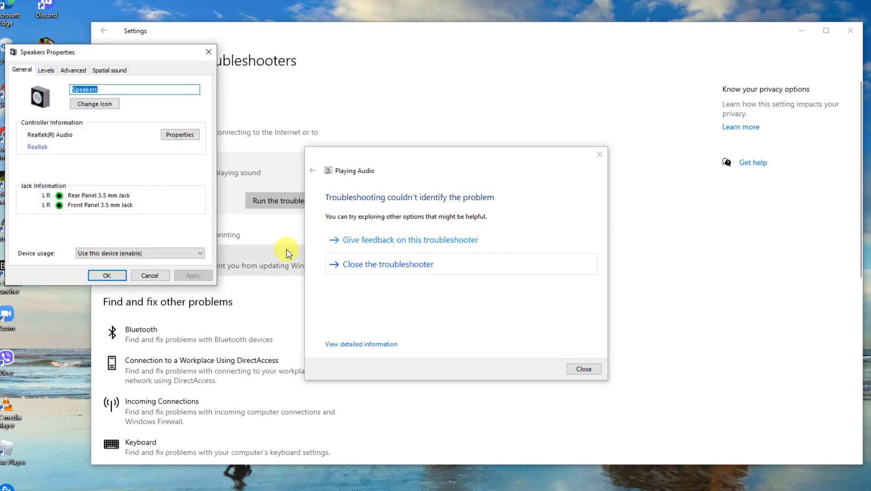
left_click(209, 52)
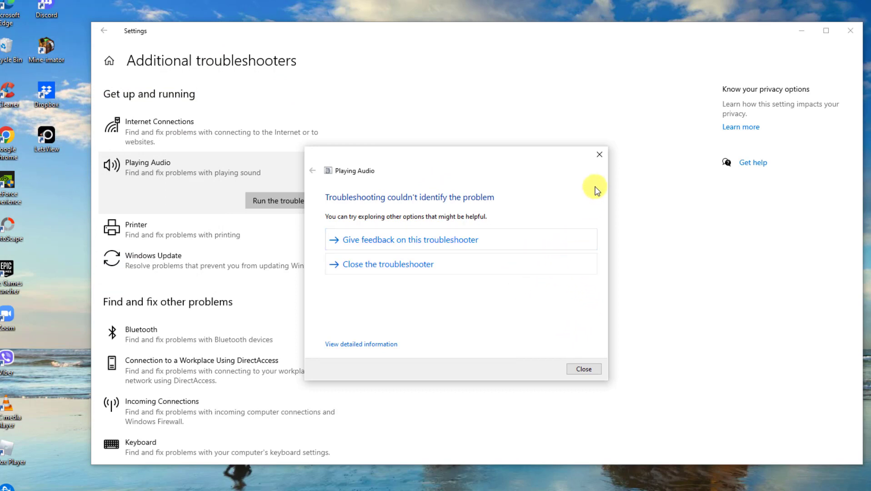
left_click(586, 368)
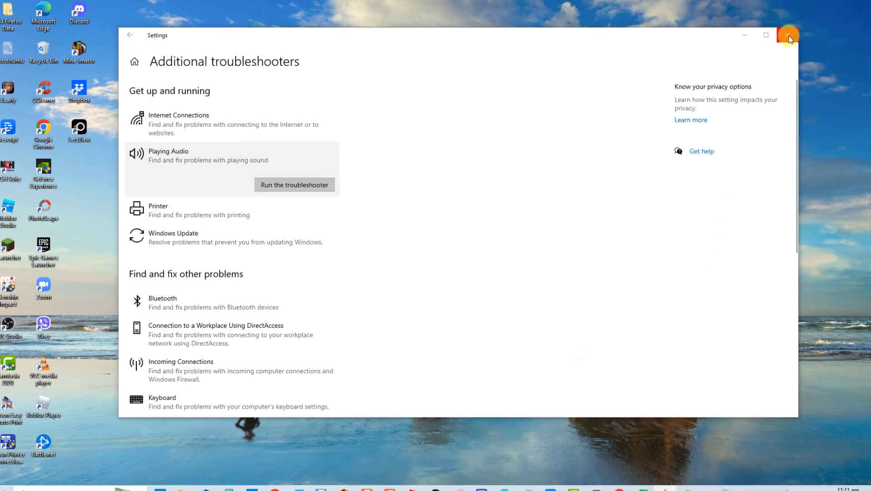
left_click(850, 30)
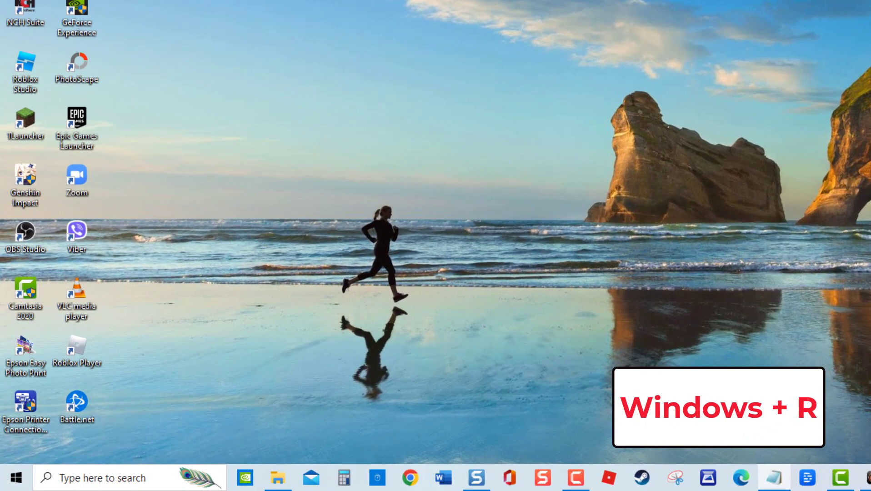
Bring up the Run box and enter devmgmt.msc
key("super+r")
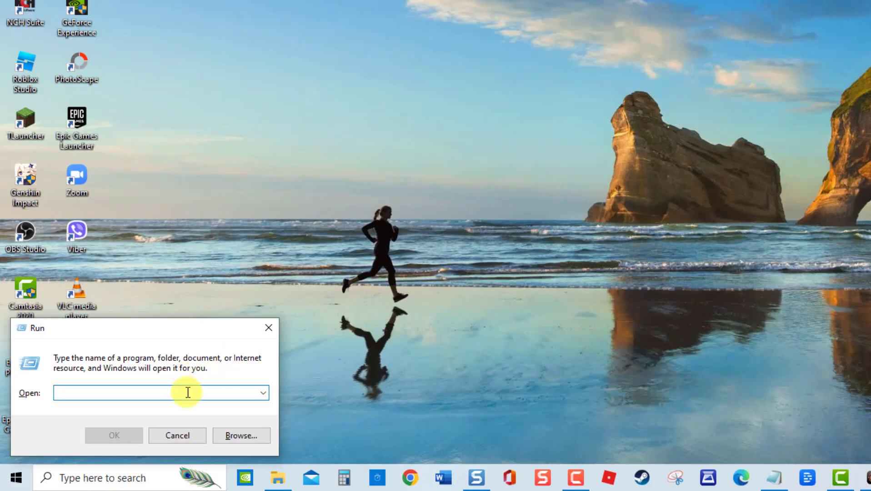
type("devmgmt.msc")
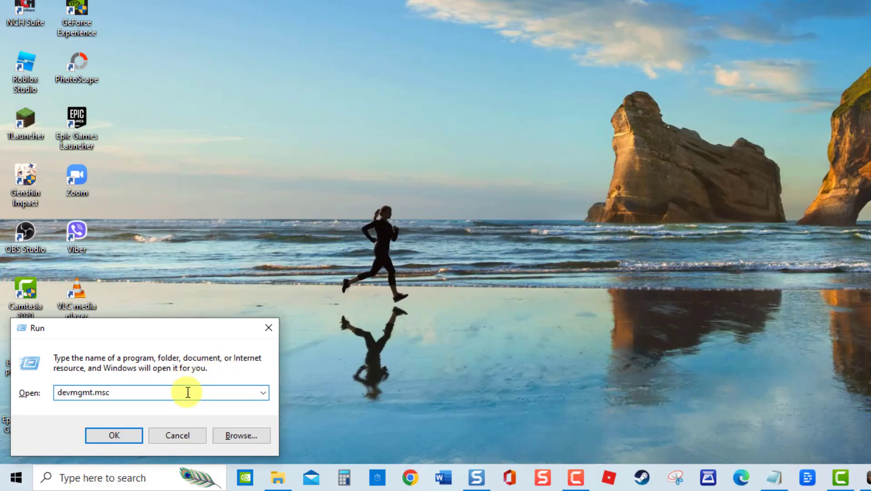
Launch Device Manager and have Windows search automatically for a newer Realtek(R) Audio driver
key("Return")
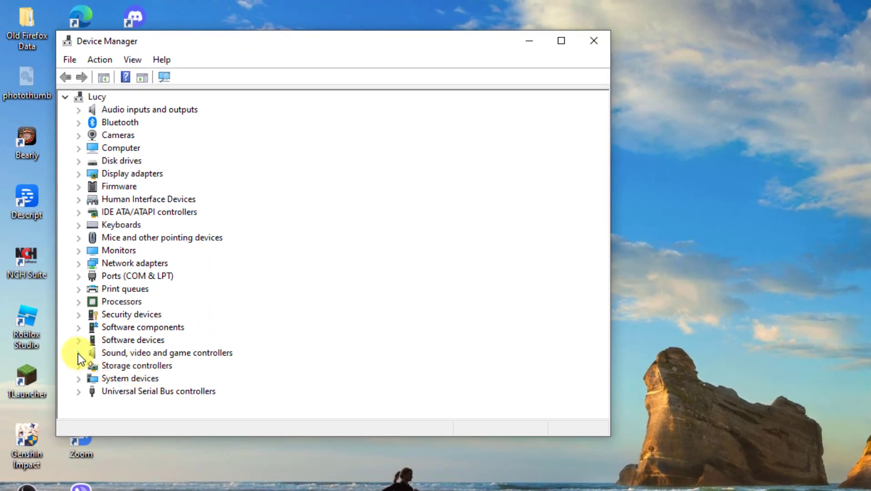
left_click(78, 353)
right_click(150, 367)
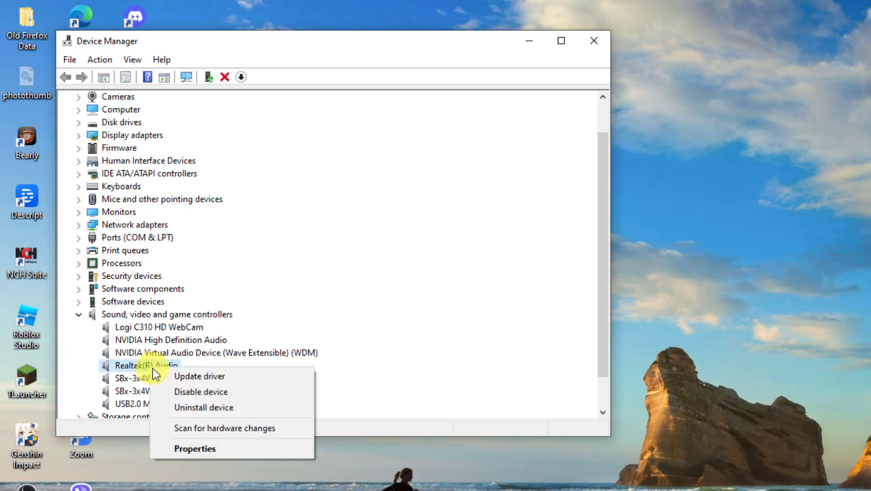
left_click(170, 377)
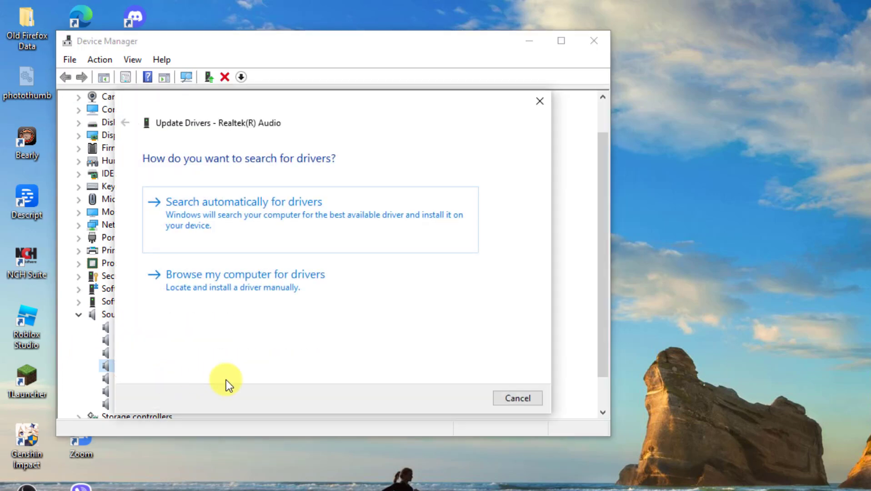
left_click(294, 221)
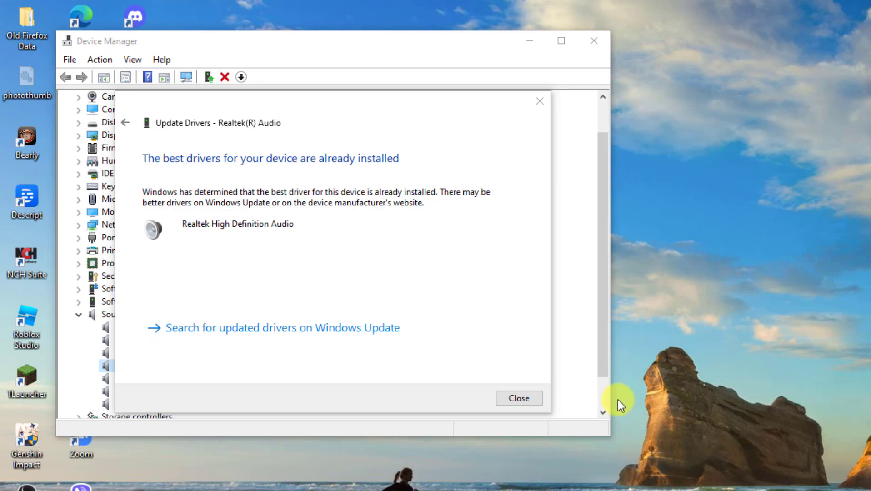
left_click(520, 400)
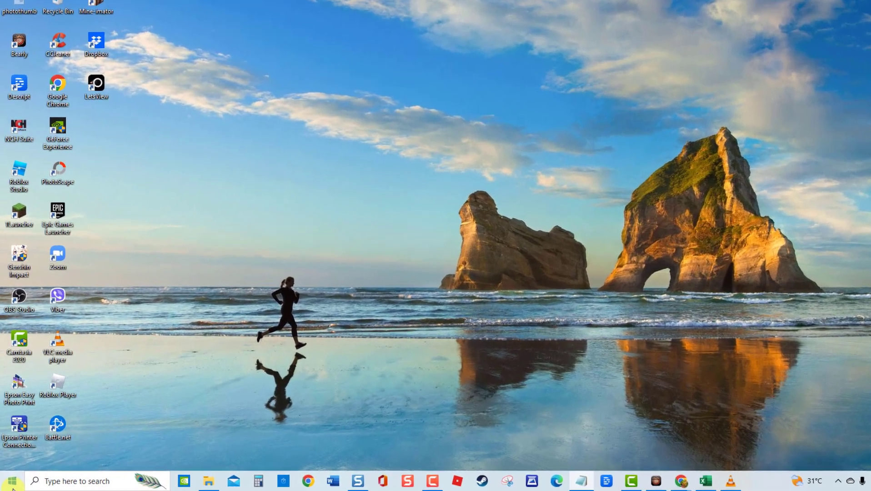
left_click(14, 480)
Show the power options, then dismiss the Start menu without powering off
left_click(15, 451)
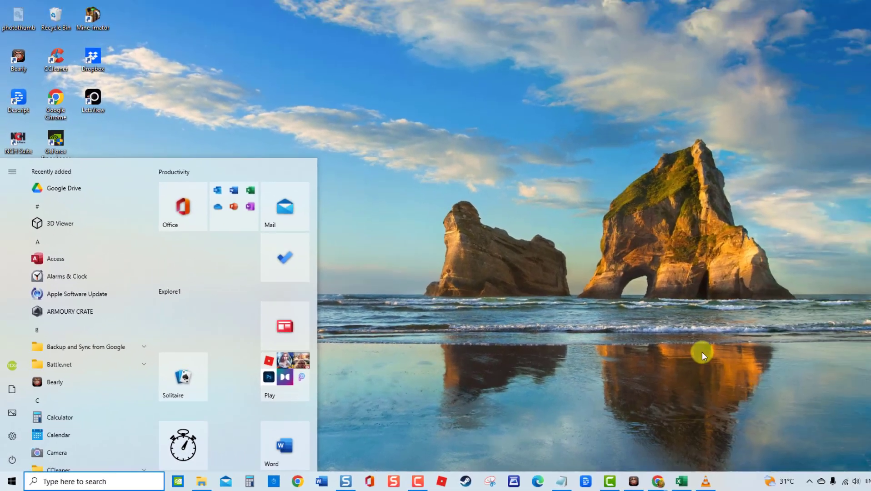
left_click(699, 351)
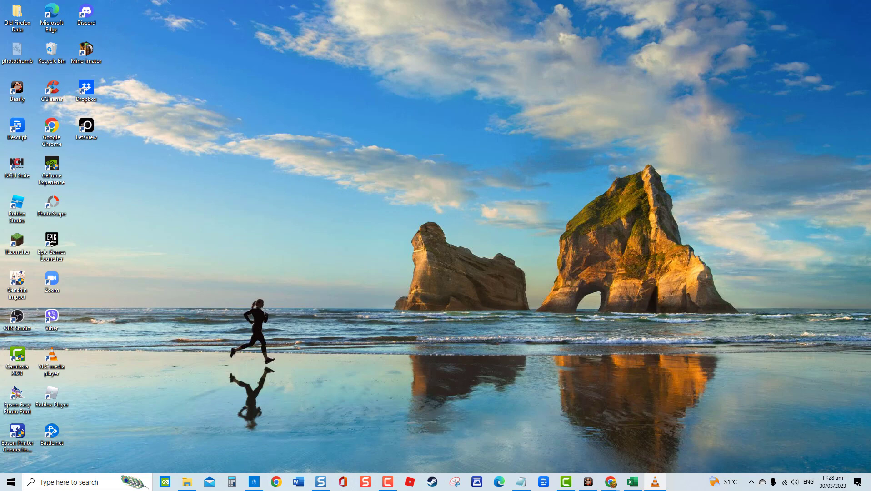
Relaunch Device Manager via devmgmt.msc, view the Realtek(R) Audio device actions, then close it
key("super+r")
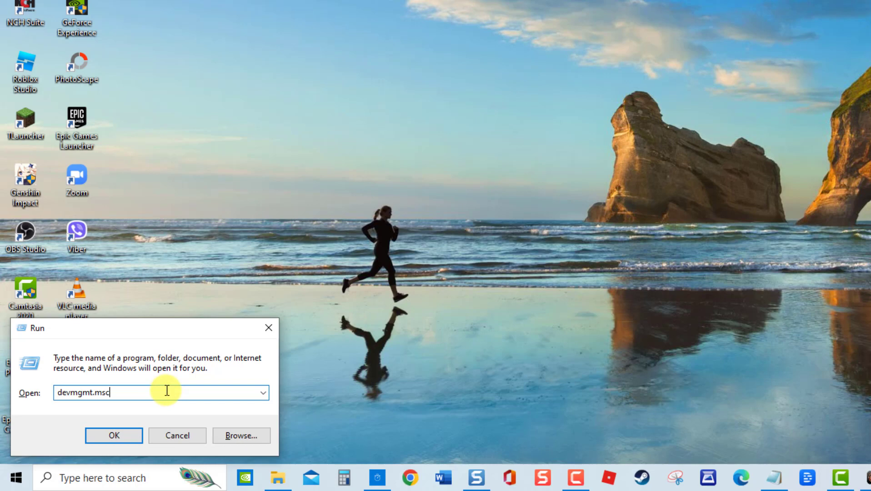
type("devmgmt.msc")
key("Return")
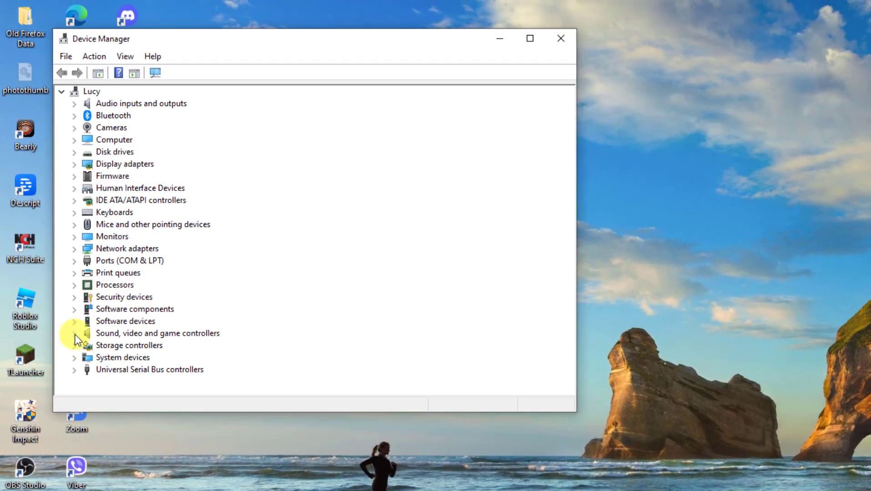
left_click(75, 334)
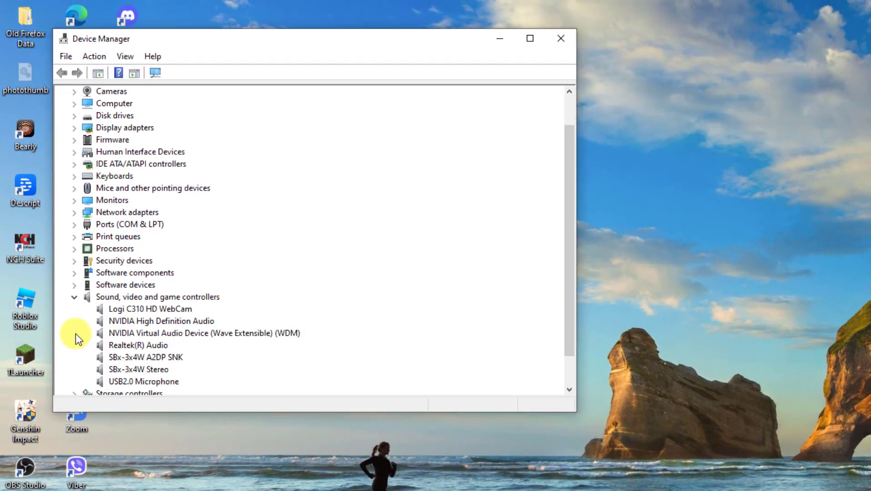
left_click(125, 345)
right_click(126, 344)
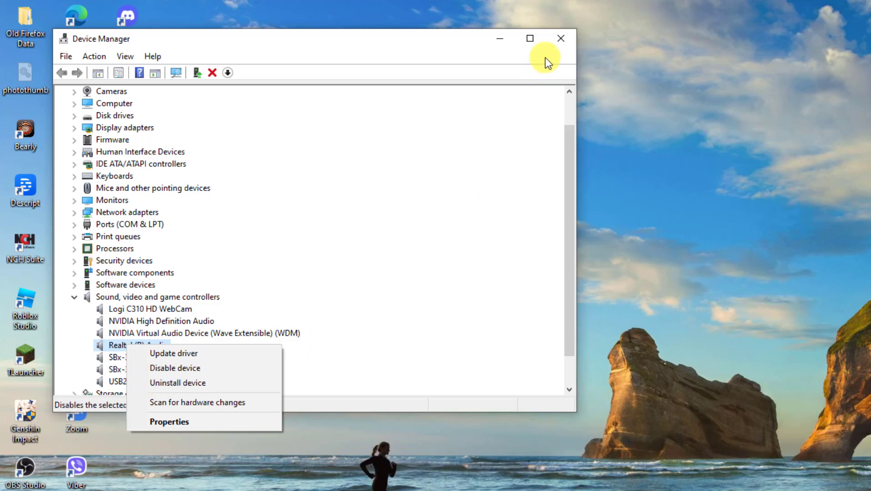
left_click(557, 44)
left_click(557, 45)
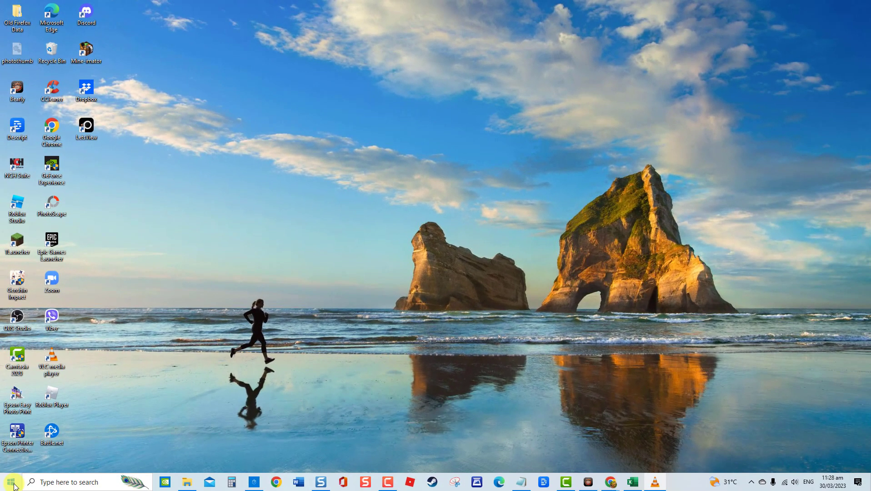
Open the Start menu's power options, then close the menus without restarting
left_click(13, 484)
left_click(10, 462)
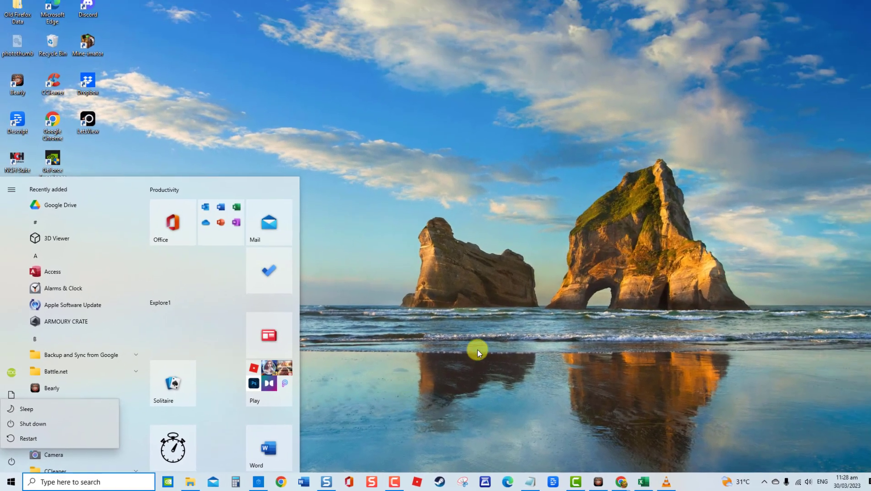
left_click(486, 270)
left_click(485, 269)
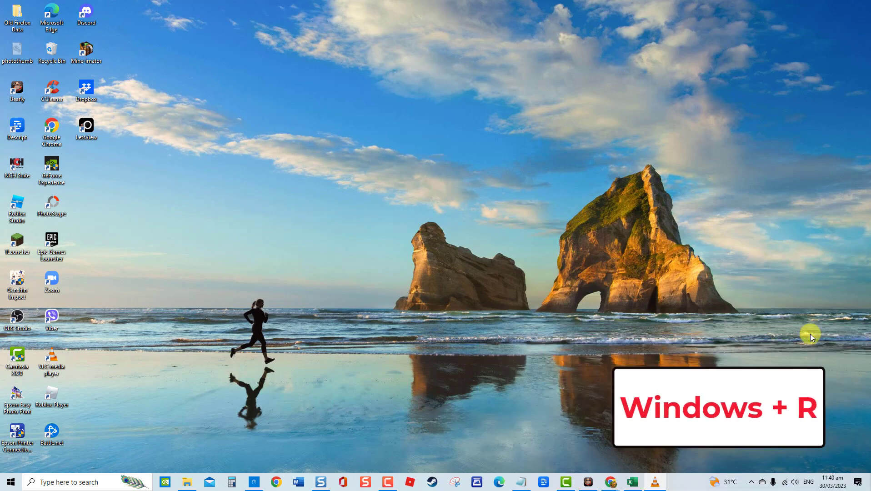
Paste the Windows Update settings address into Run, open it, and check for updates
key("super+r")
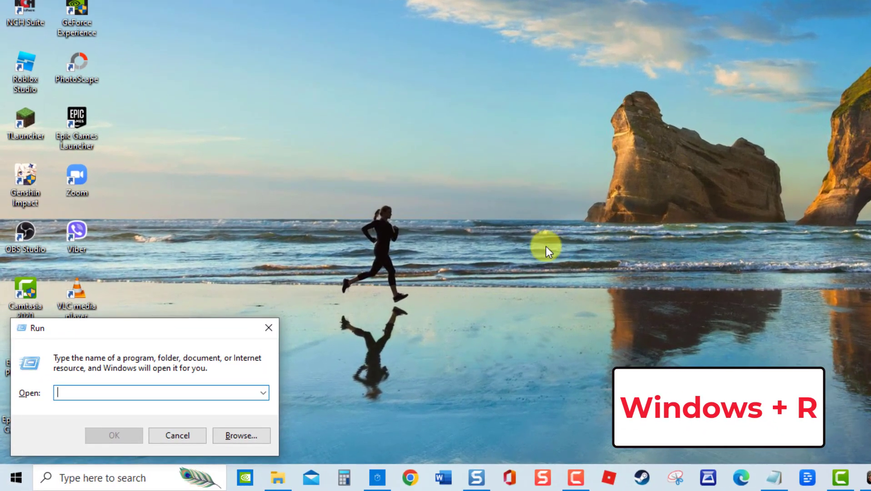
type("ms-settings:windowsupdate")
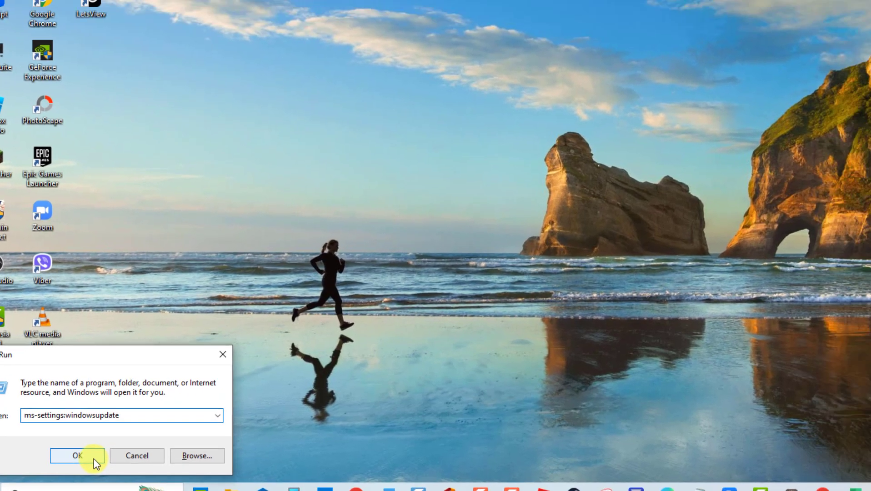
left_click(131, 437)
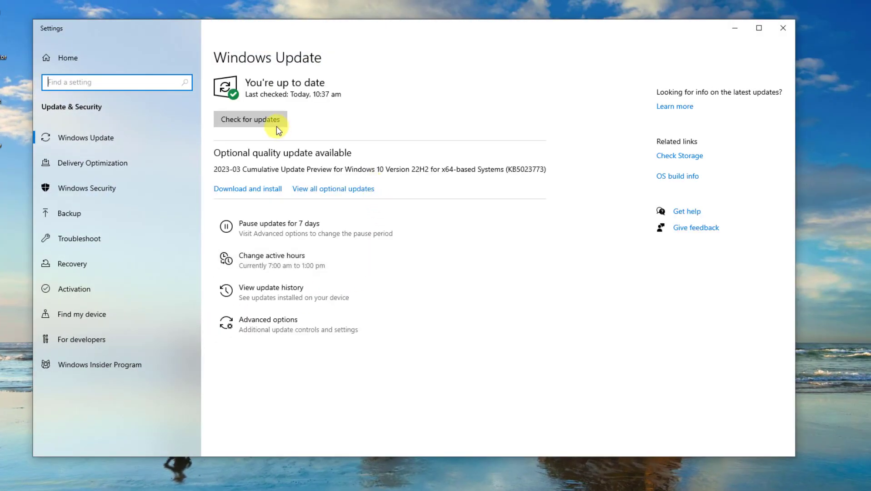
left_click(275, 122)
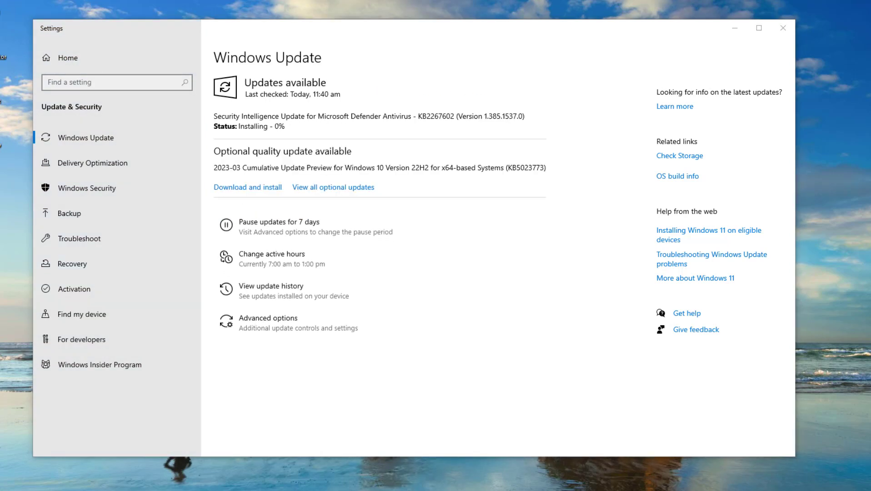
Start the optional 2023-03 cumulative update download, close Settings, and restart the computer
left_click(251, 188)
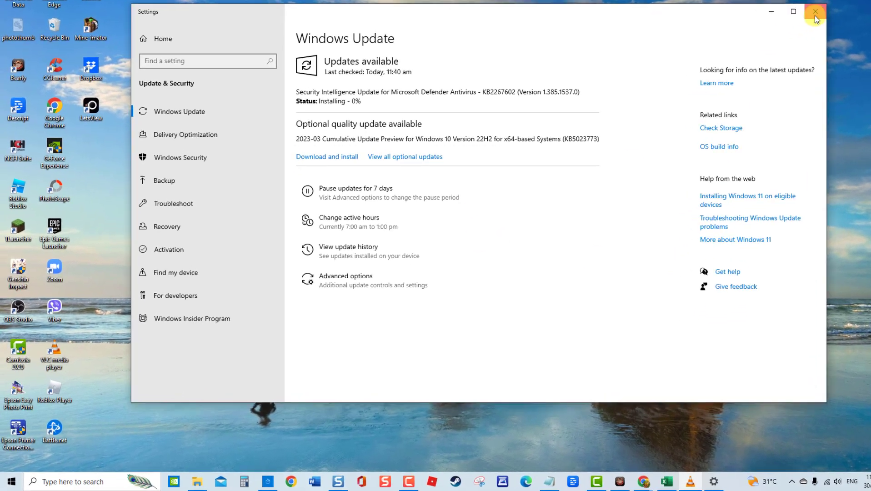
left_click(782, 28)
left_click(15, 479)
left_click(15, 450)
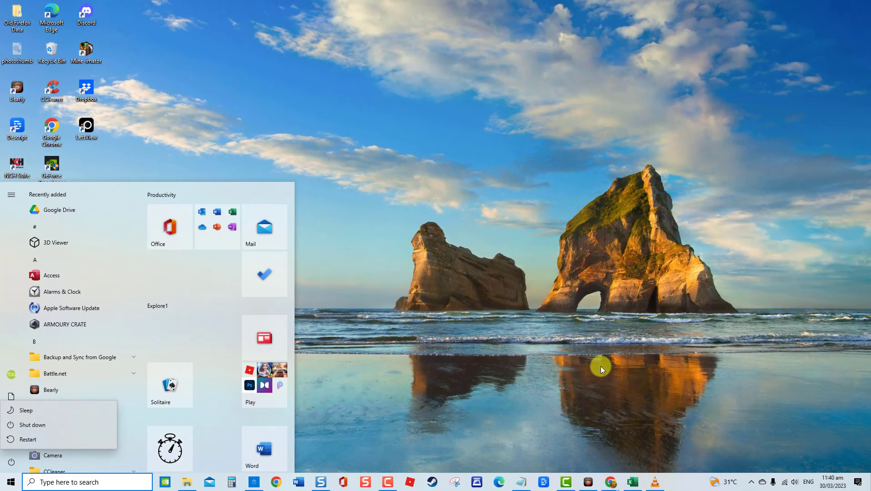
left_click(843, 313)
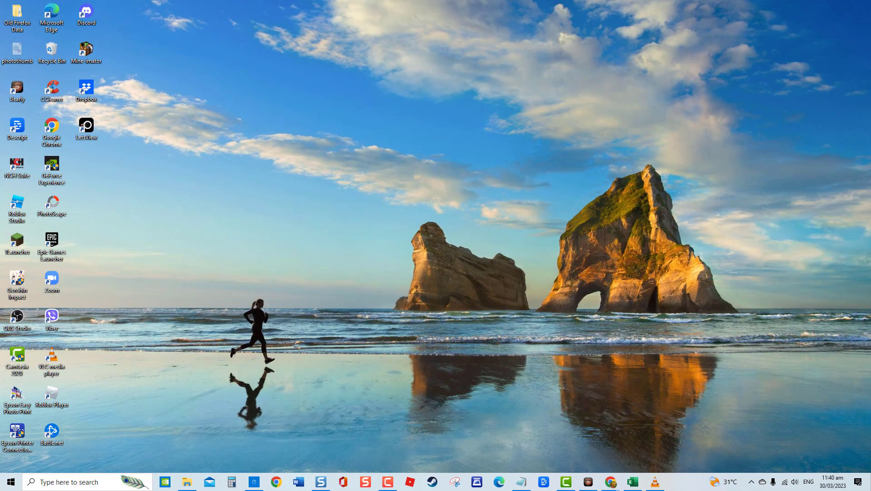